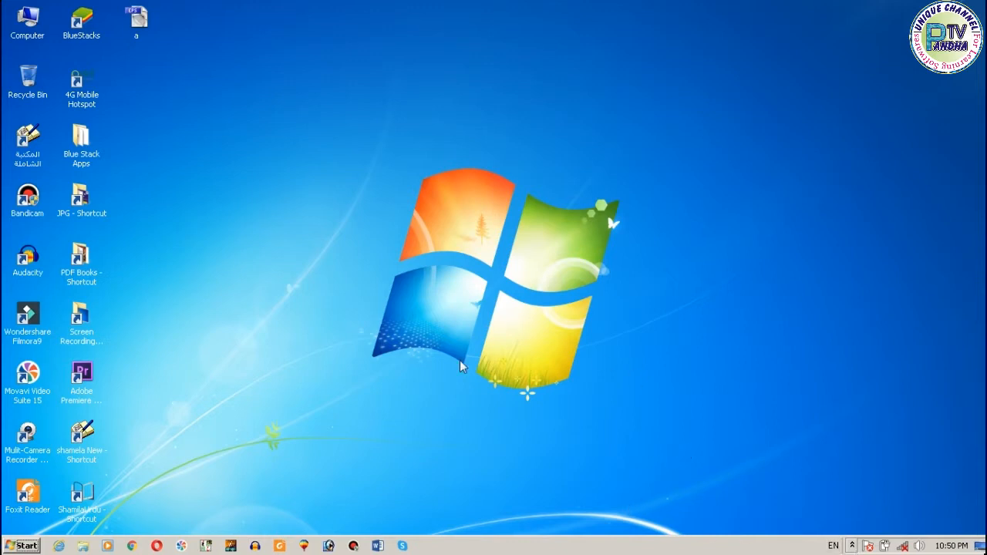
Open Word, dismiss the activation notice and create a blank document.
{"action": "left_click", "coordinate": [377, 546]}
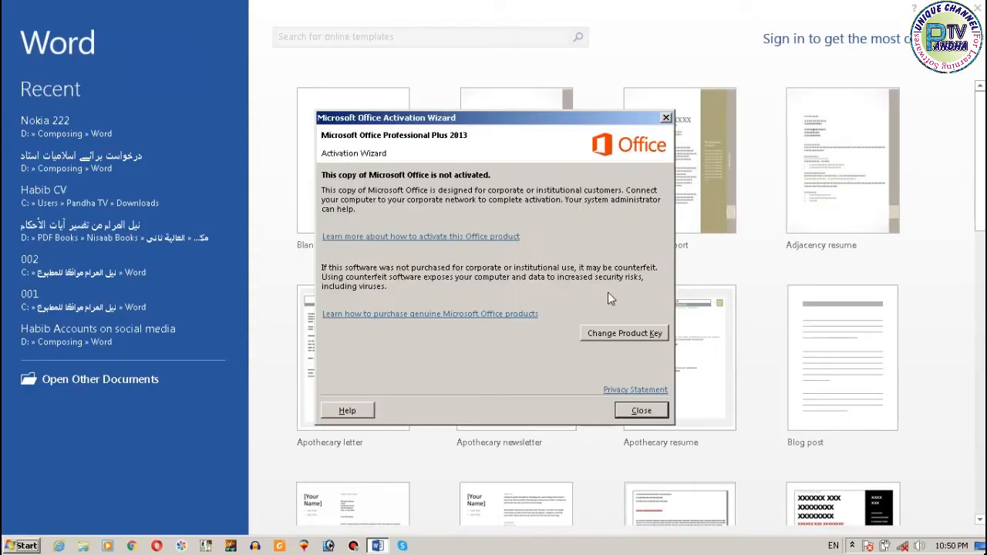
{"action": "left_click", "coordinate": [639, 411]}
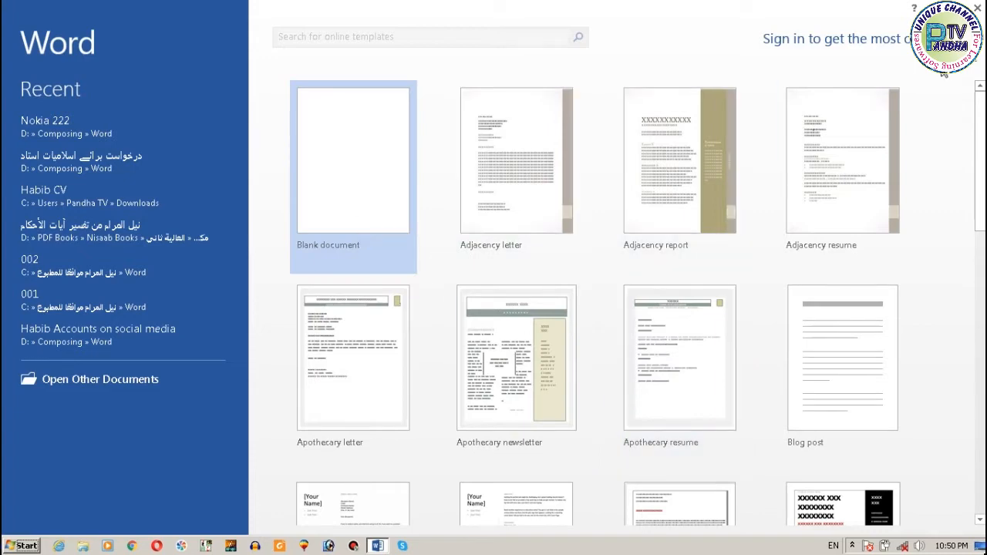
{"action": "left_click_drag", "start_coordinate": [980, 113], "coordinate": [912, 82]}
{"action": "left_click", "coordinate": [337, 162]}
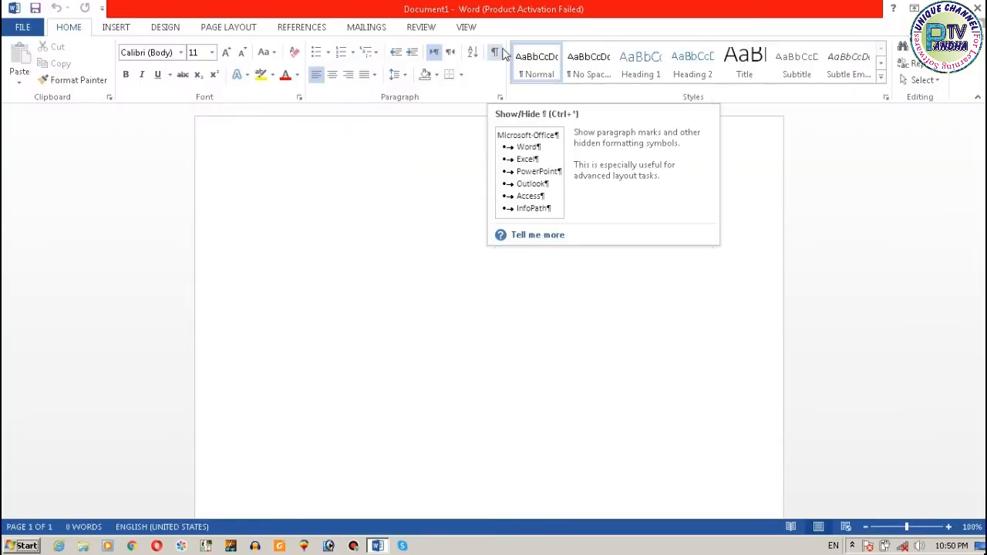
Set the paragraph direction to right-to-left and write "بسم اللہ الرحمن الرحیم" and "السلام علیکم ورحمۃ اللہ وبرکاتہ" in Urdu on two lines.
{"action": "left_click", "coordinate": [451, 54]}
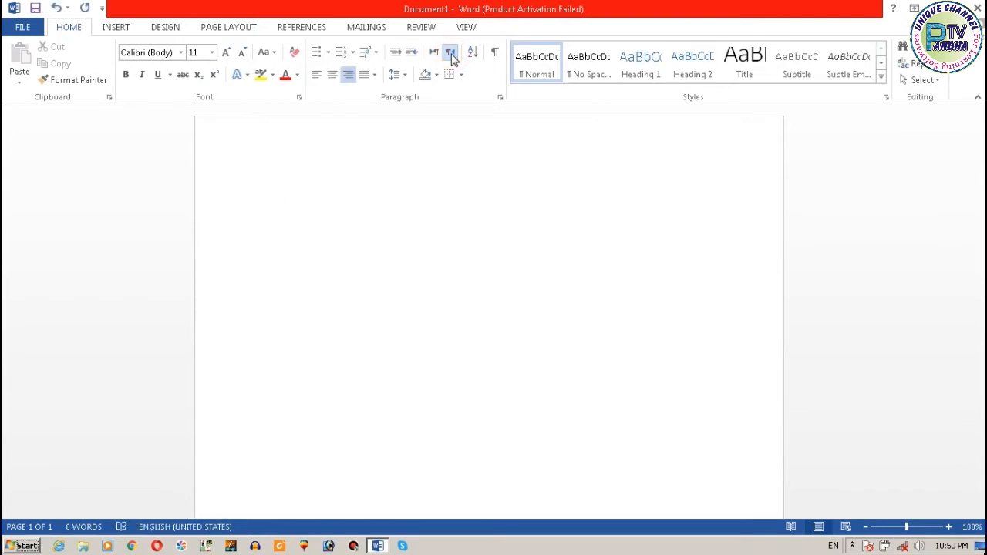
{"action": "key", "text": "alt+shift"}
{"action": "key", "text": "alt+shift"}
{"action": "type", "text": "بس"}
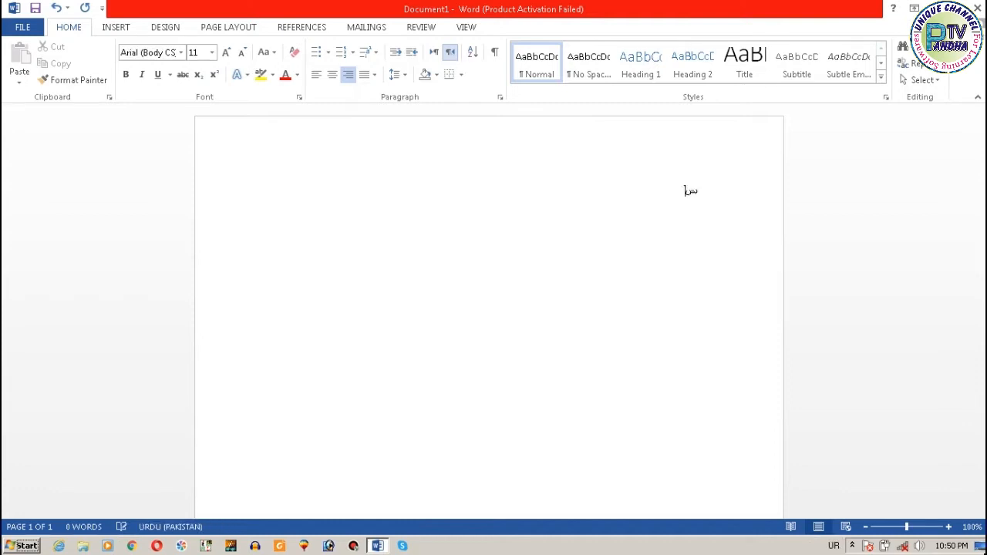
{"action": "type", "text": "م اللہ الرحمن الرحیم"}
{"action": "key", "text": "Return"}
{"action": "type", "text": "السلام علیکم ورحمۃ اللہ وبرکاتہ"}
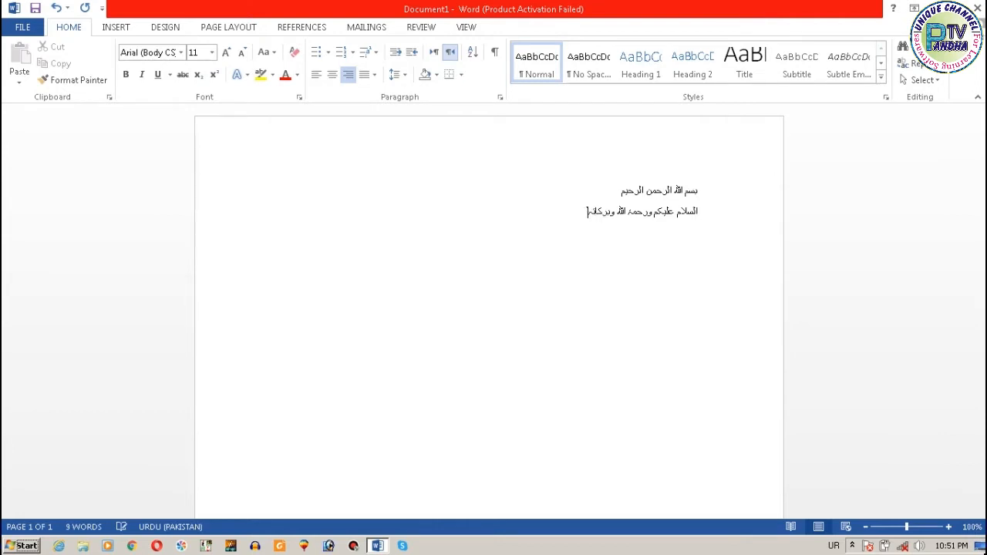
Centre the first line, "بسم اللہ الرحمن الرحیم", and set its font to the one starting with "1 MUHAMMA".
{"action": "key", "text": "Up"}
{"action": "left_click", "coordinate": [336, 80]}
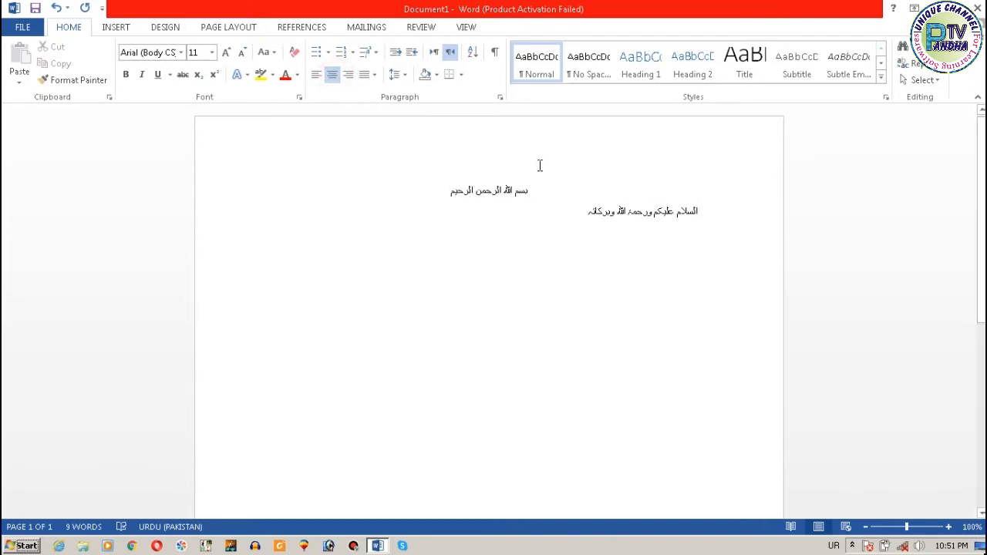
{"action": "left_click_drag", "start_coordinate": [540, 187], "coordinate": [446, 191]}
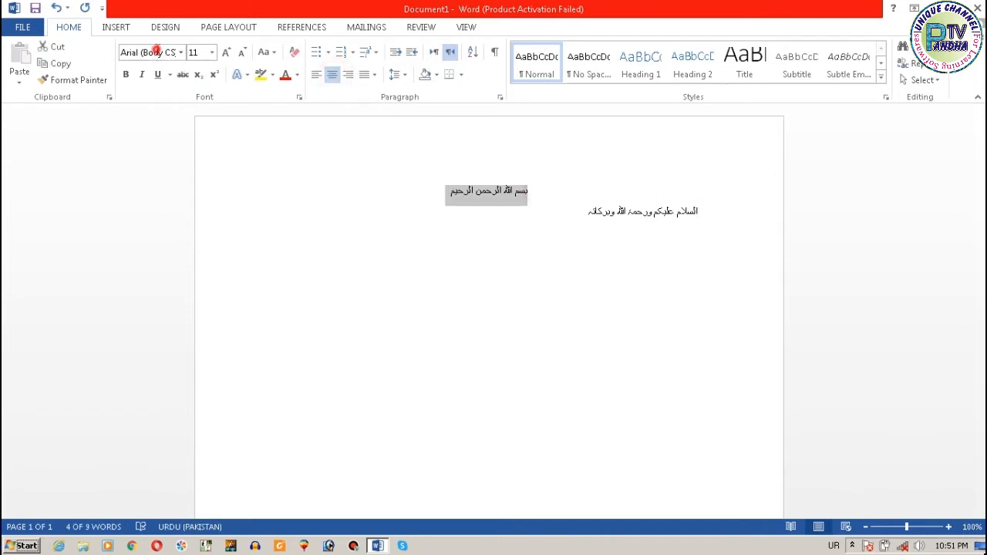
{"action": "left_click", "coordinate": [157, 51]}
{"action": "type", "text": "1 MUHAMMA"}
{"action": "key", "text": "Return"}
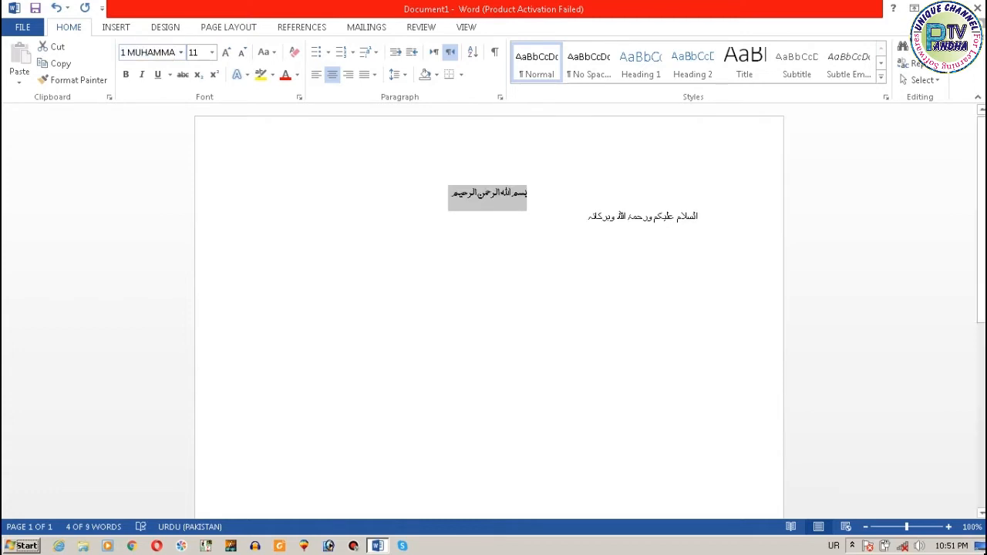
{"action": "left_click", "coordinate": [572, 214]}
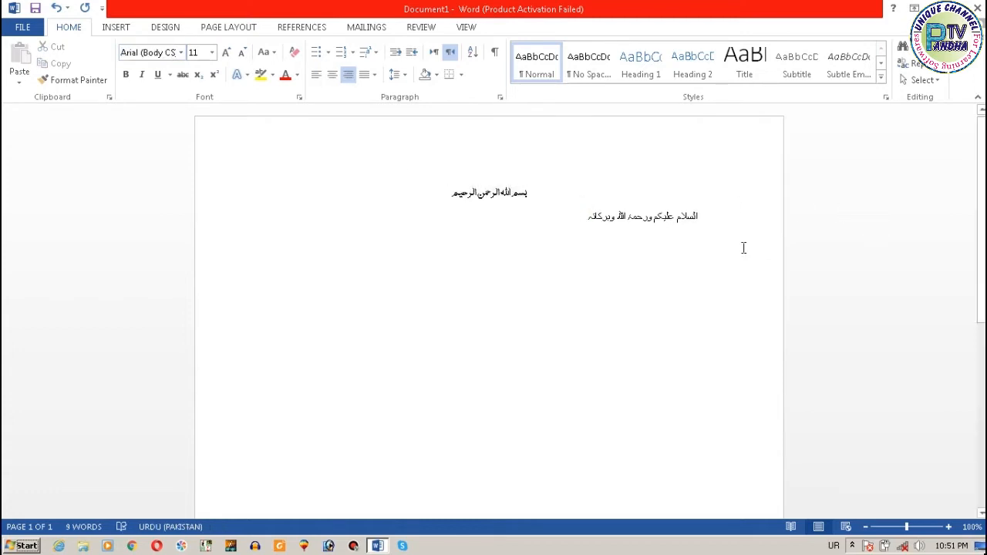
Change the font of the greeting on the second line to Jameel Noori.
{"action": "left_click_drag", "start_coordinate": [725, 211], "coordinate": [549, 371]}
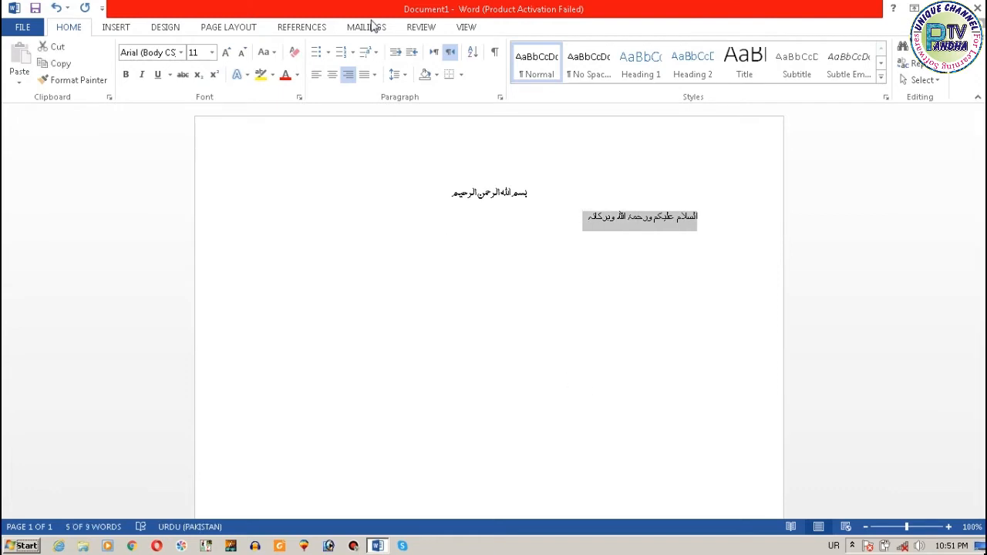
{"action": "left_click", "coordinate": [147, 51]}
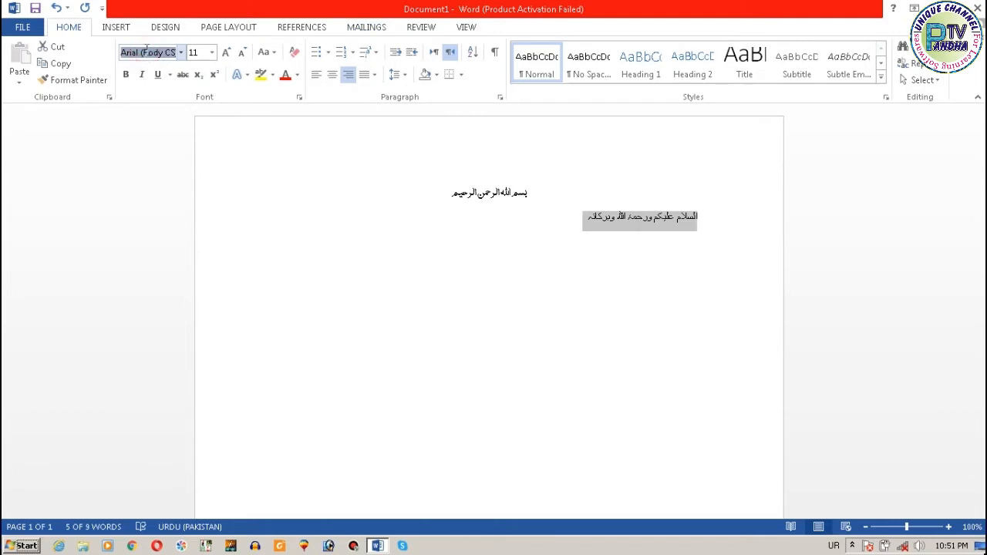
{"action": "key", "text": "alt+shift"}
{"action": "type", "text": "Jameel Noori N"}
{"action": "key", "text": "Return"}
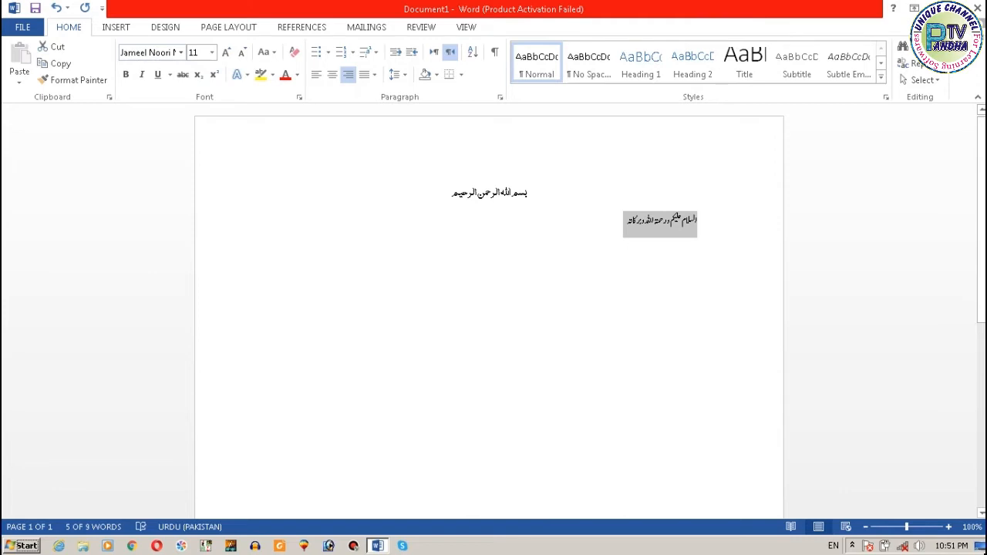
{"action": "left_click", "coordinate": [558, 239]}
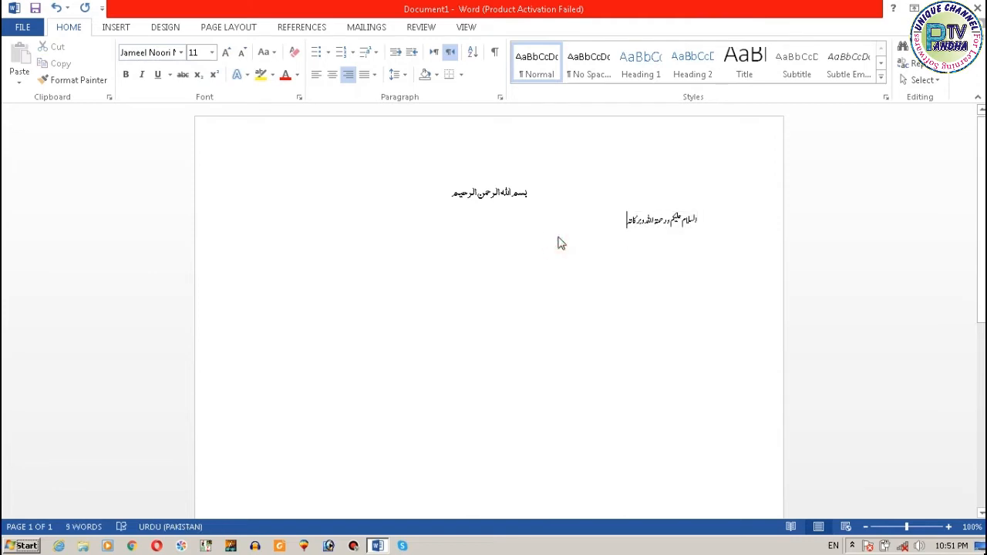
Enlarge all the text to 18 pt and start a new paragraph after the greeting line.
{"action": "key", "text": "ctrl+a"}
{"action": "left_click", "coordinate": [228, 54]}
{"action": "left_click", "coordinate": [227, 54]}
{"action": "left_click", "coordinate": [228, 54]}
{"action": "left_click", "coordinate": [228, 54]}
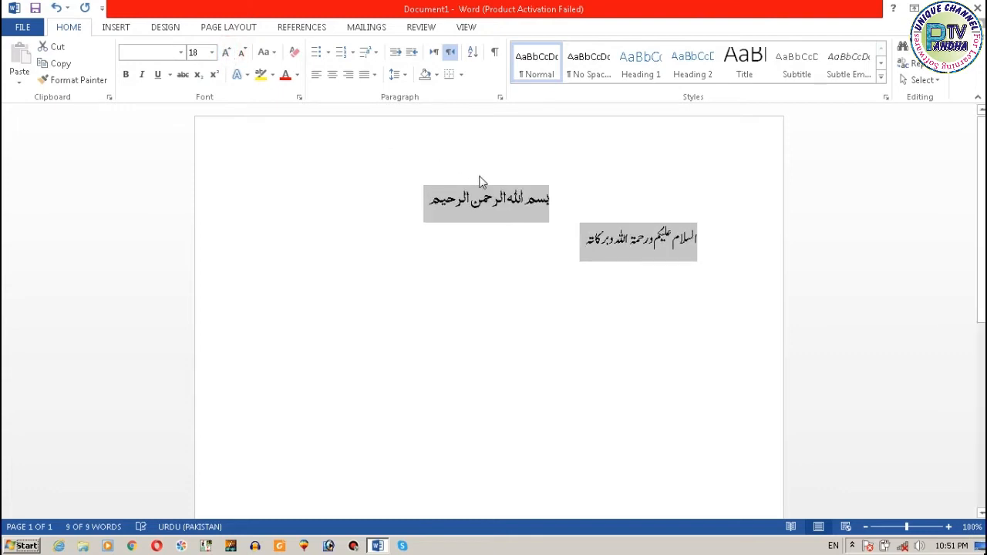
{"action": "left_click", "coordinate": [545, 240]}
{"action": "key", "text": "Return"}
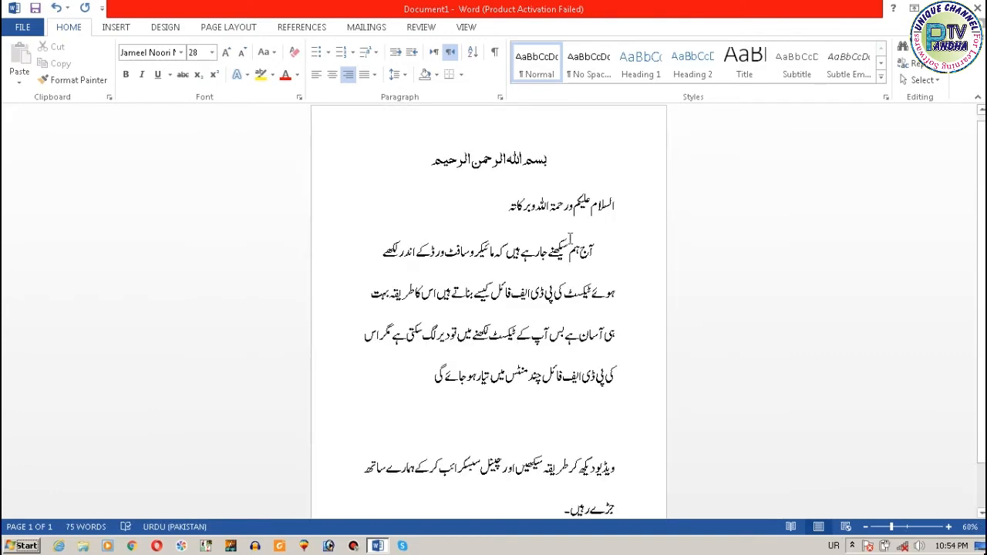
Justify the body paragraphs below the greeting, from "آج ہم" to the last line.
{"action": "left_click_drag", "start_coordinate": [614, 251], "coordinate": [571, 524]}
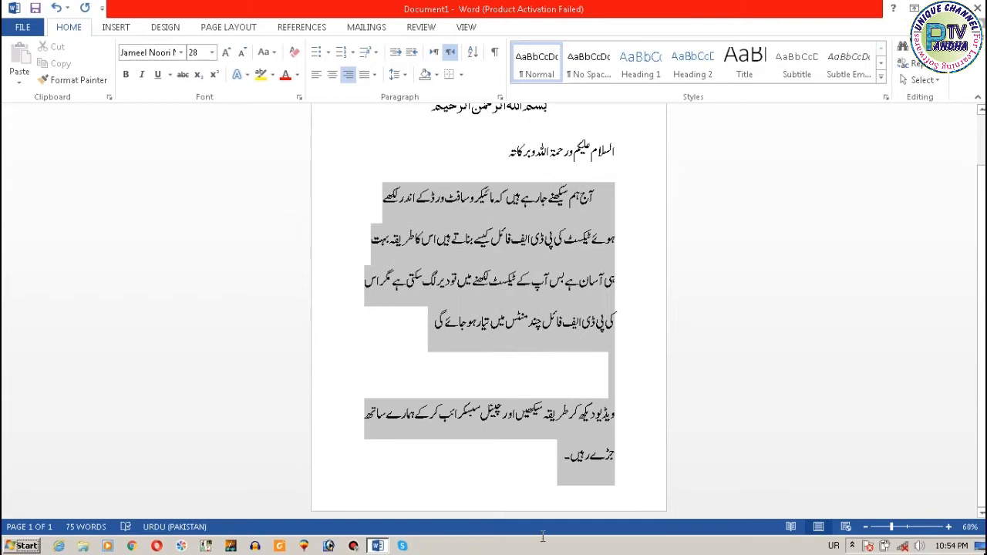
{"action": "left_click", "coordinate": [367, 71]}
{"action": "left_click", "coordinate": [384, 113]}
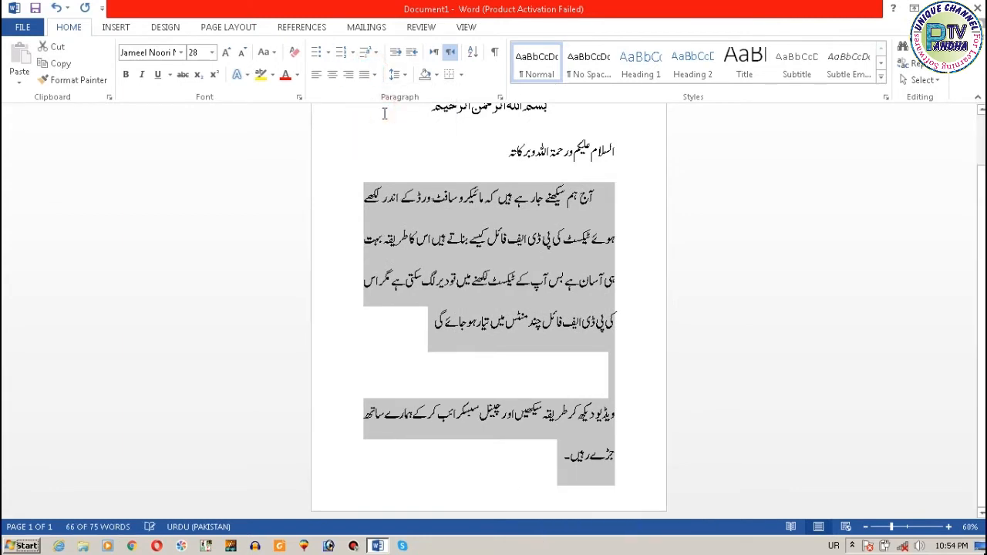
{"action": "left_click", "coordinate": [608, 194]}
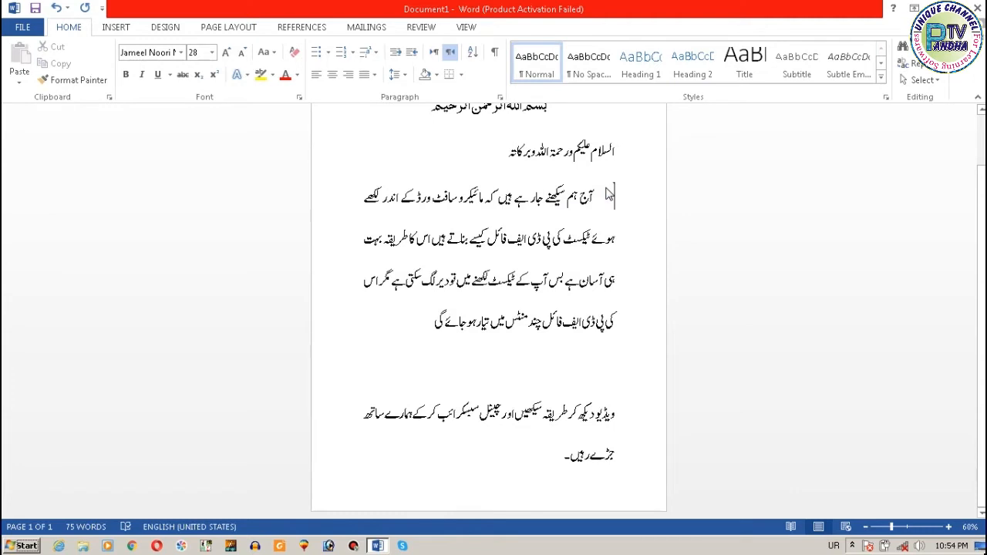
Start exporting the document as a PDF/XPS file.
{"action": "left_click", "coordinate": [22, 31]}
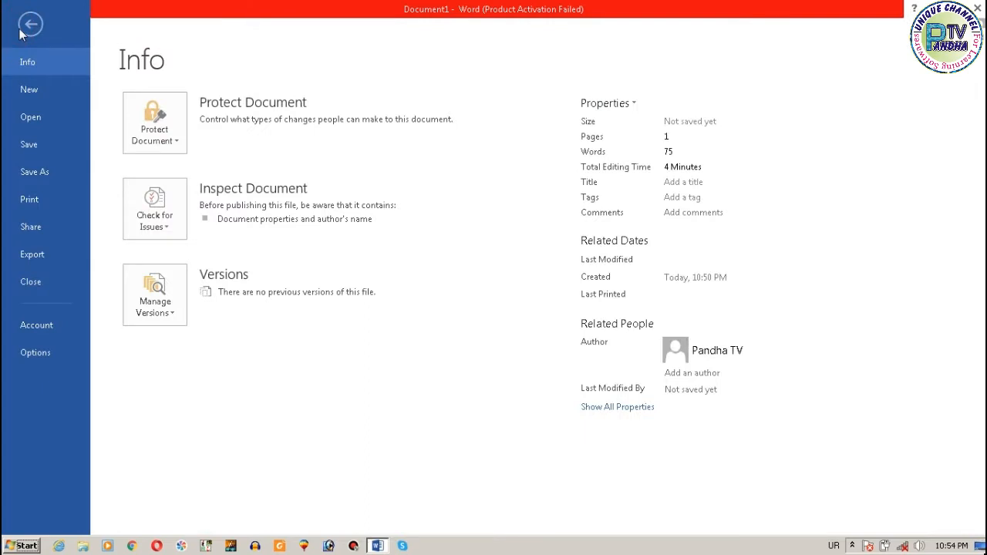
{"action": "left_click", "coordinate": [50, 259]}
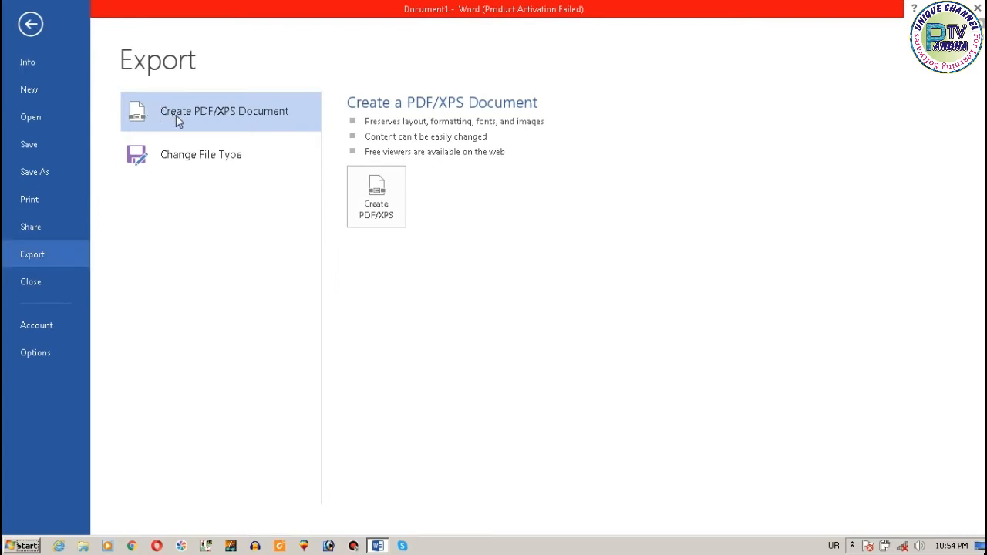
{"action": "left_click", "coordinate": [352, 125]}
{"action": "left_click", "coordinate": [355, 133]}
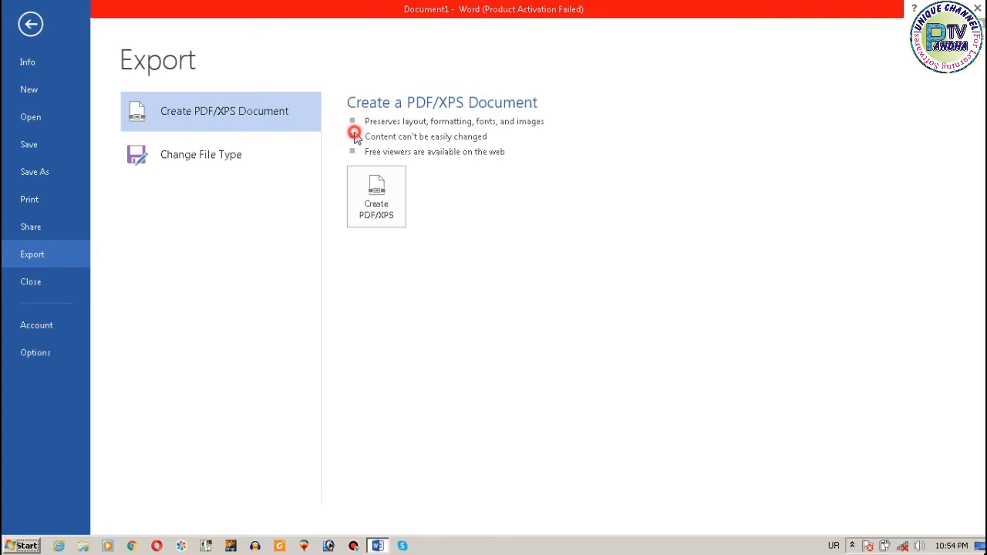
{"action": "left_click", "coordinate": [389, 203]}
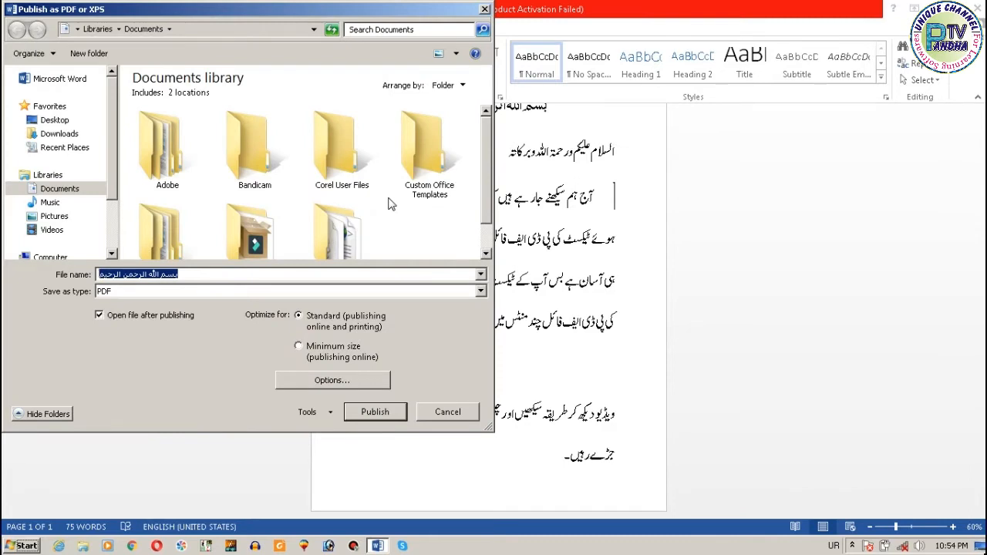
Choose the Word folder inside Composing on Local Disk (D:) as the location for the published file.
{"action": "left_click_drag", "start_coordinate": [113, 128], "coordinate": [130, 201]}
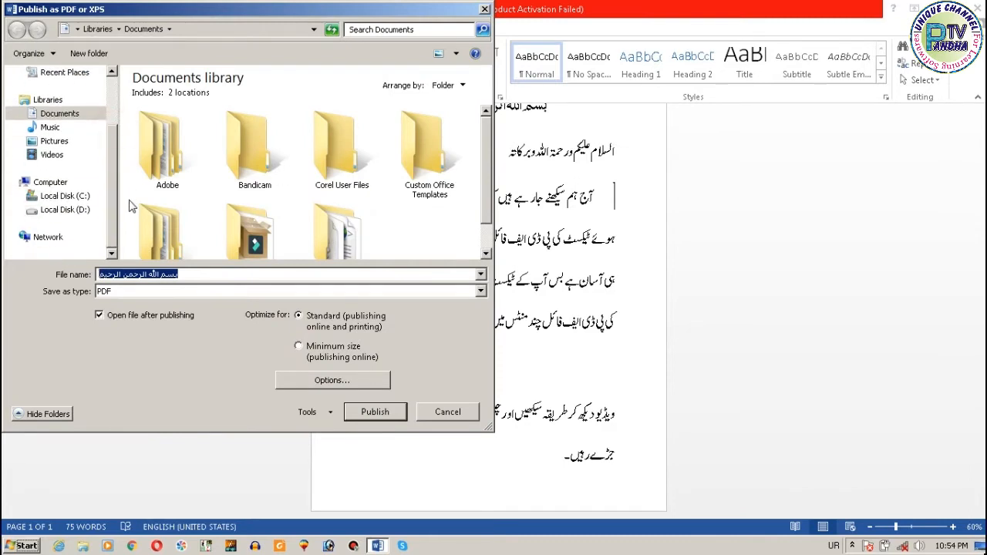
{"action": "left_click", "coordinate": [69, 211]}
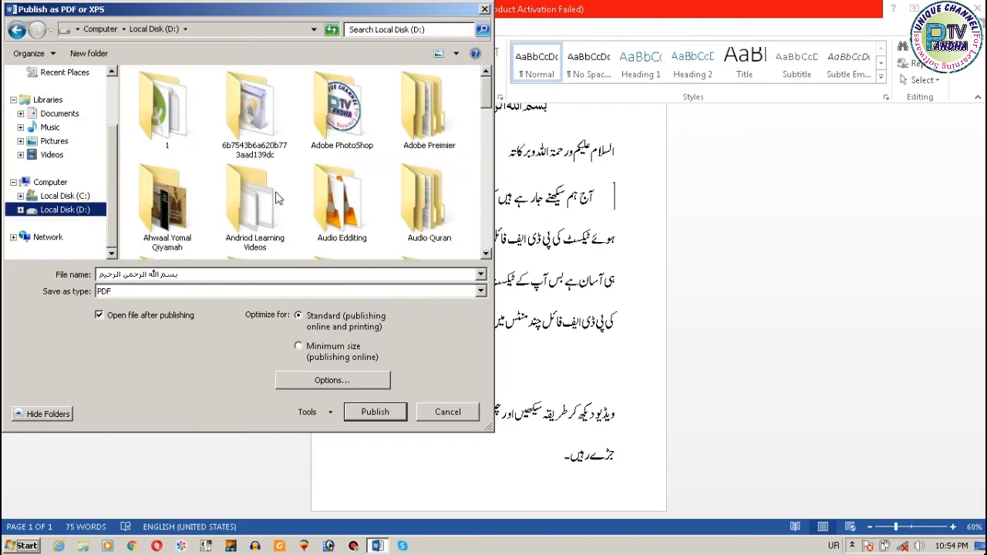
{"action": "left_click", "coordinate": [384, 190]}
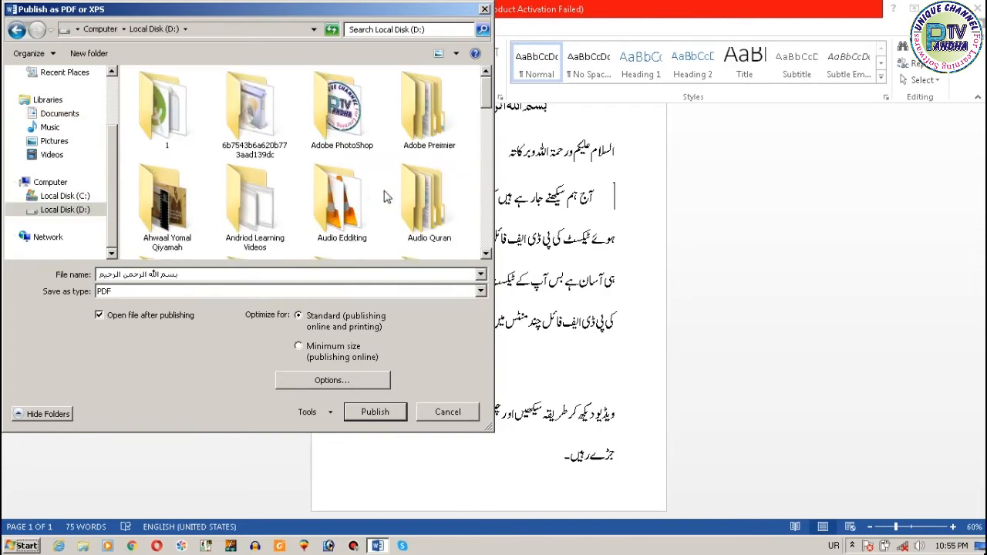
{"action": "left_click", "coordinate": [346, 195]}
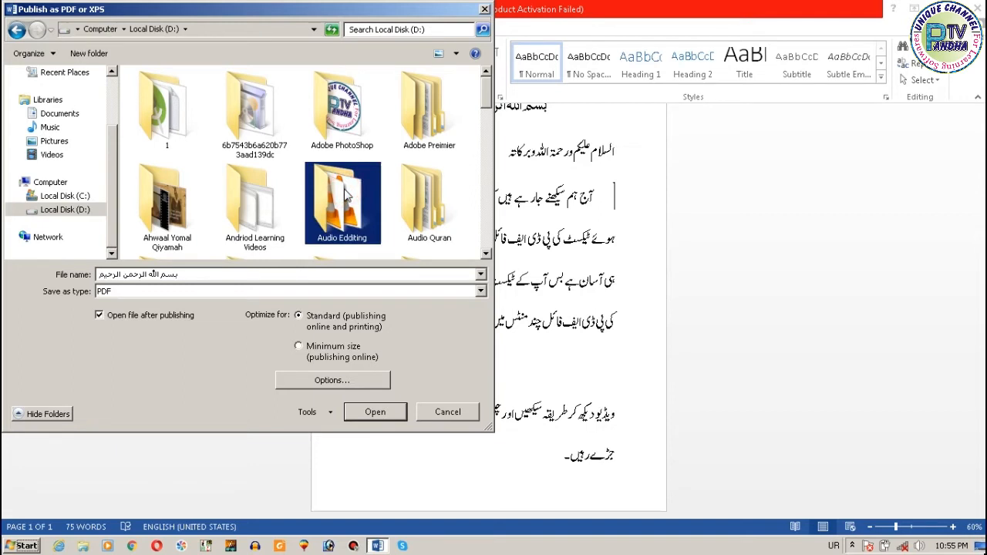
{"action": "key", "text": "alt+shift"}
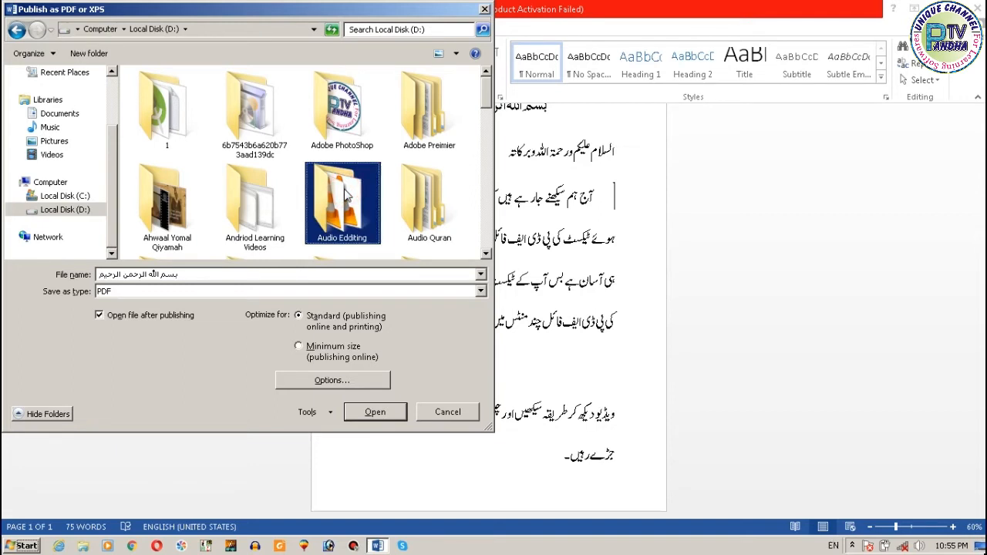
{"action": "key", "text": "c"}
{"action": "key", "text": "Return"}
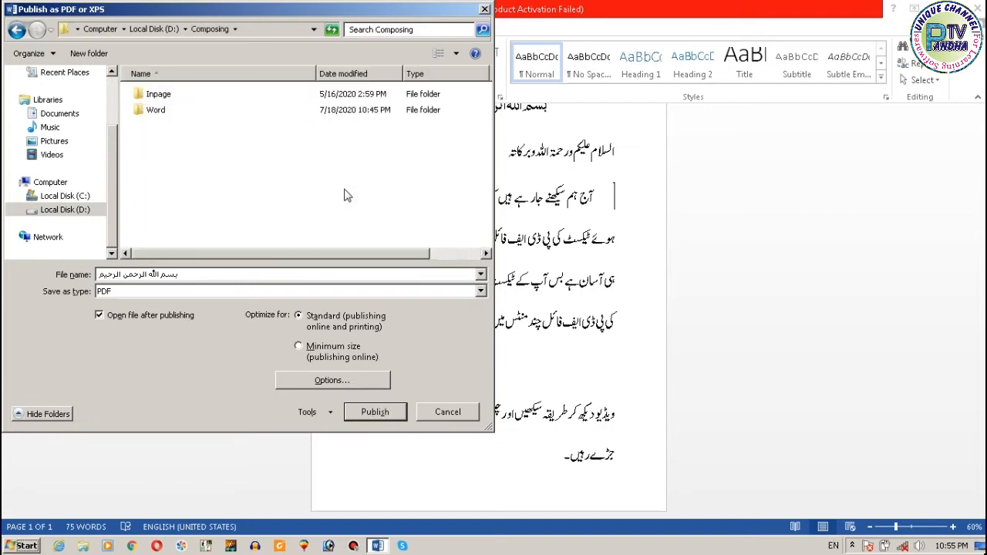
{"action": "left_click", "coordinate": [192, 114]}
{"action": "double_click", "coordinate": [192, 114]}
{"action": "left_click", "coordinate": [193, 112]}
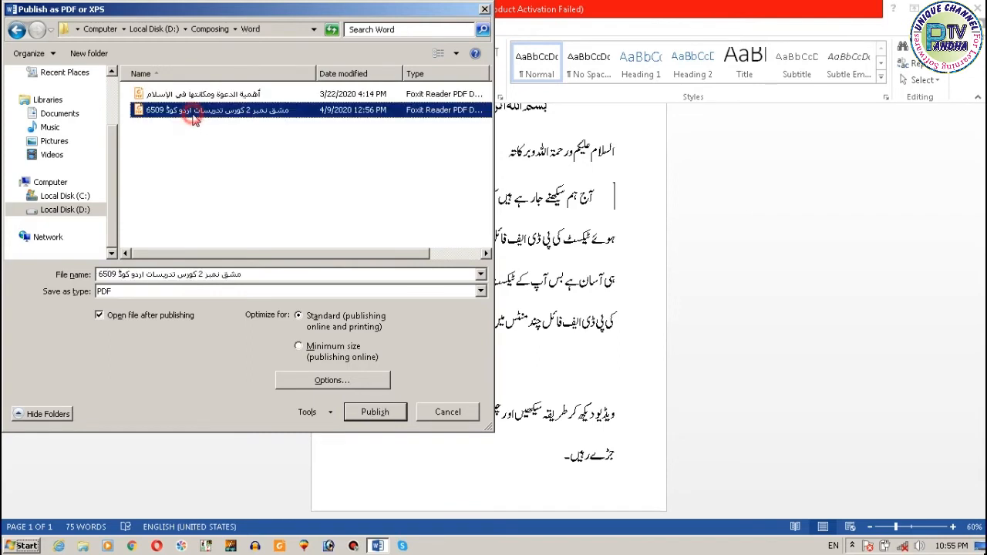
{"action": "left_click", "coordinate": [214, 160]}
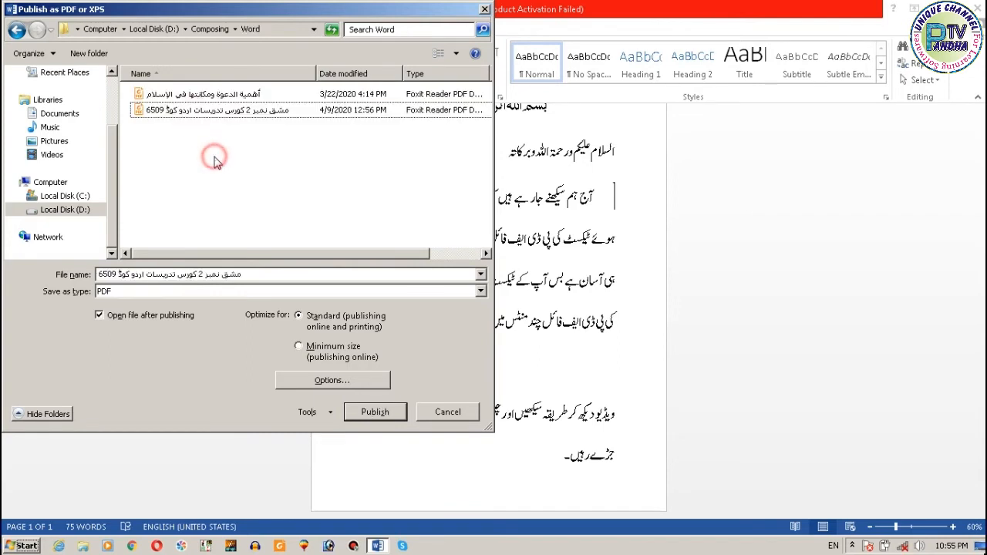
Name the file PDF and publish it in PDF format with standard optimization, opening it after publishing.
{"action": "double_click", "coordinate": [269, 274]}
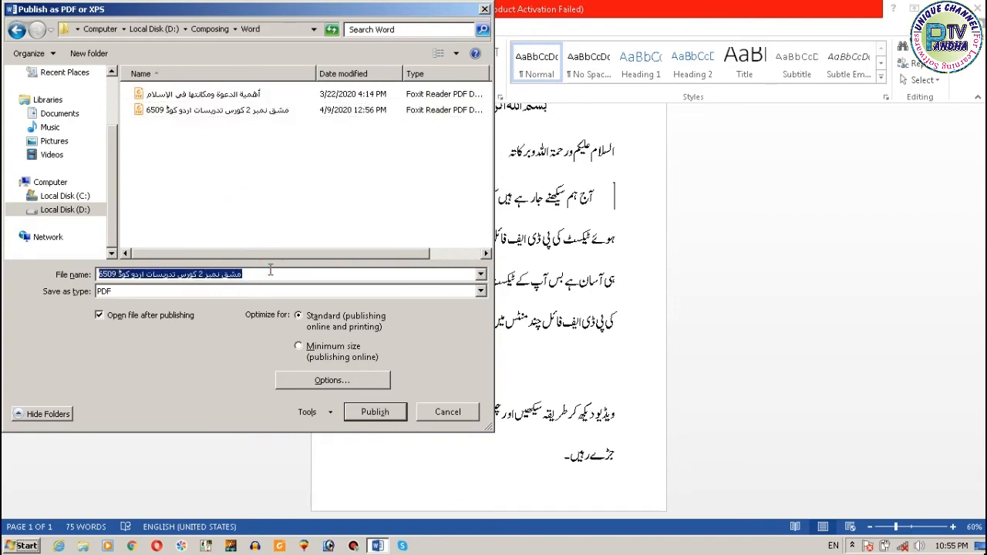
{"action": "type", "text": "pi"}
{"action": "key", "text": "BackSpace"}
{"action": "key", "text": "BackSpace"}
{"action": "type", "text": "PDF"}
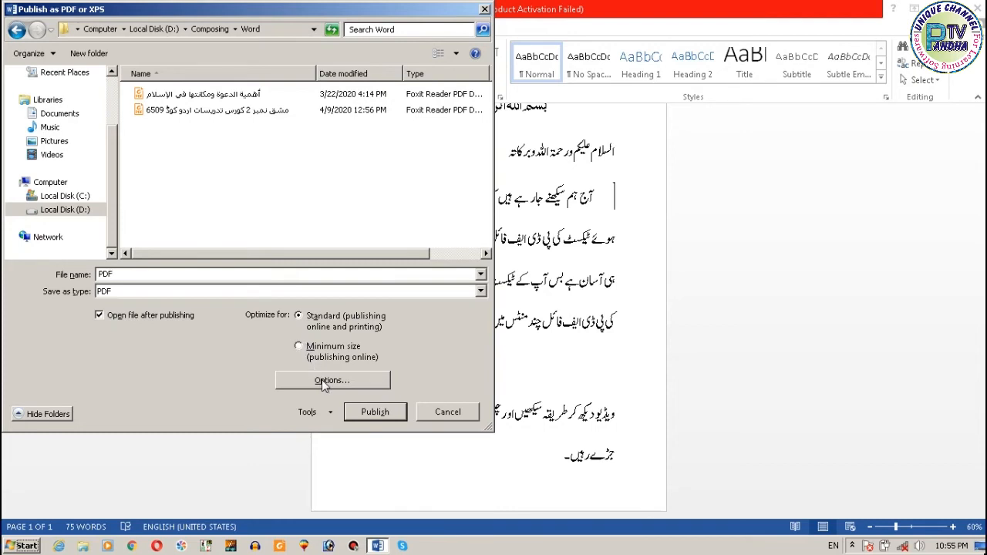
{"action": "left_click", "coordinate": [332, 412]}
{"action": "left_click", "coordinate": [332, 412]}
{"action": "left_click", "coordinate": [374, 415]}
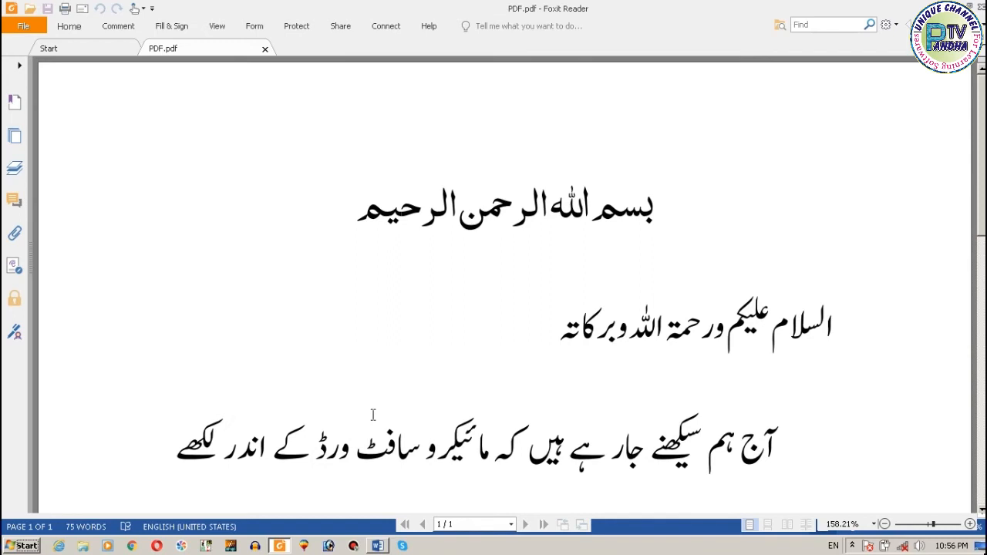
{"action": "left_click", "coordinate": [463, 354]}
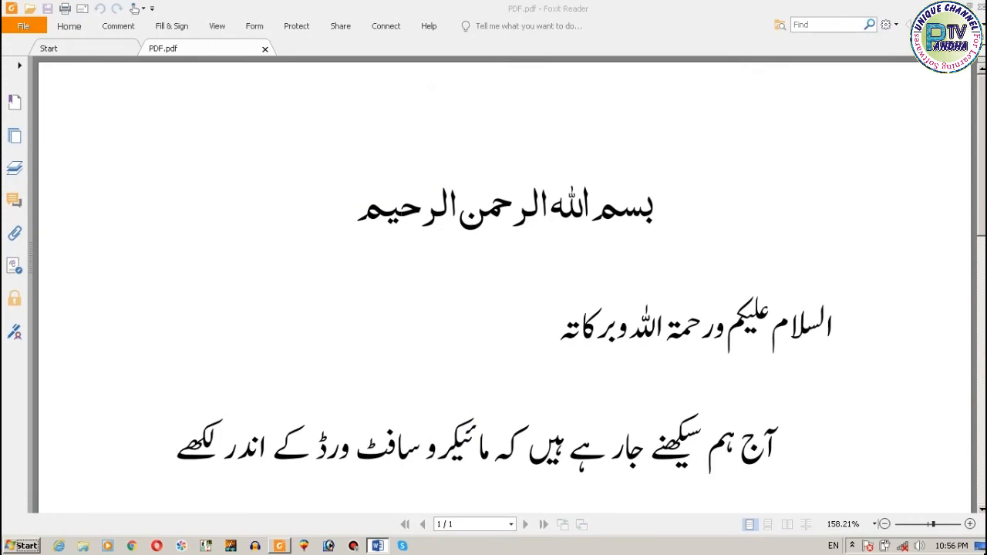
Check the full page of the exported PDF in full-screen view and return to the normal view.
{"action": "left_click", "coordinate": [984, 49]}
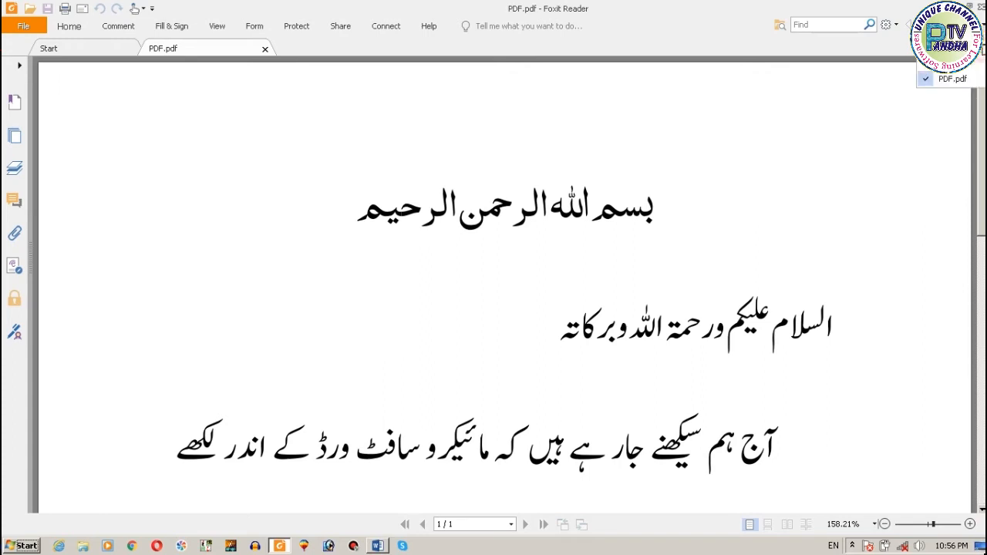
{"action": "left_click", "coordinate": [807, 135]}
{"action": "key", "text": "F11"}
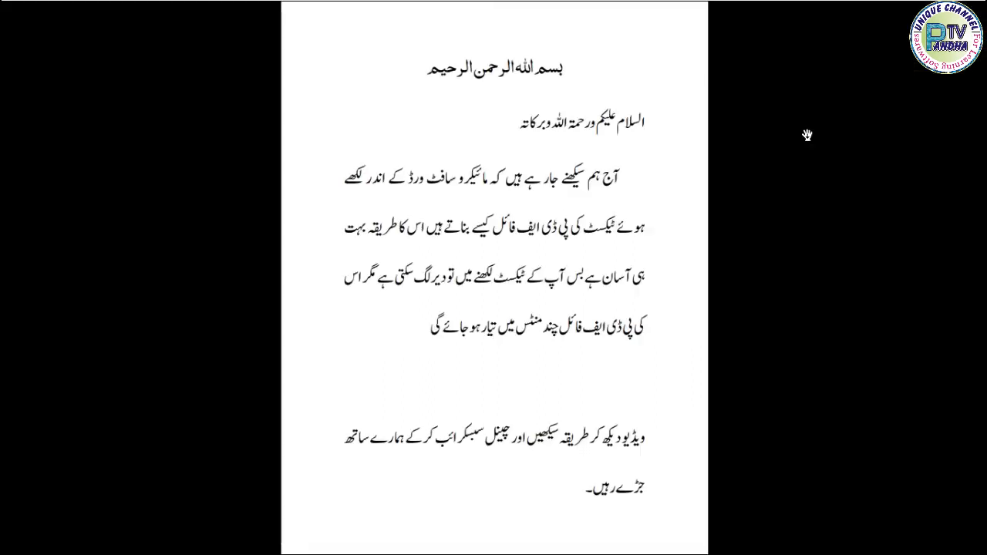
{"action": "key", "text": "Escape"}
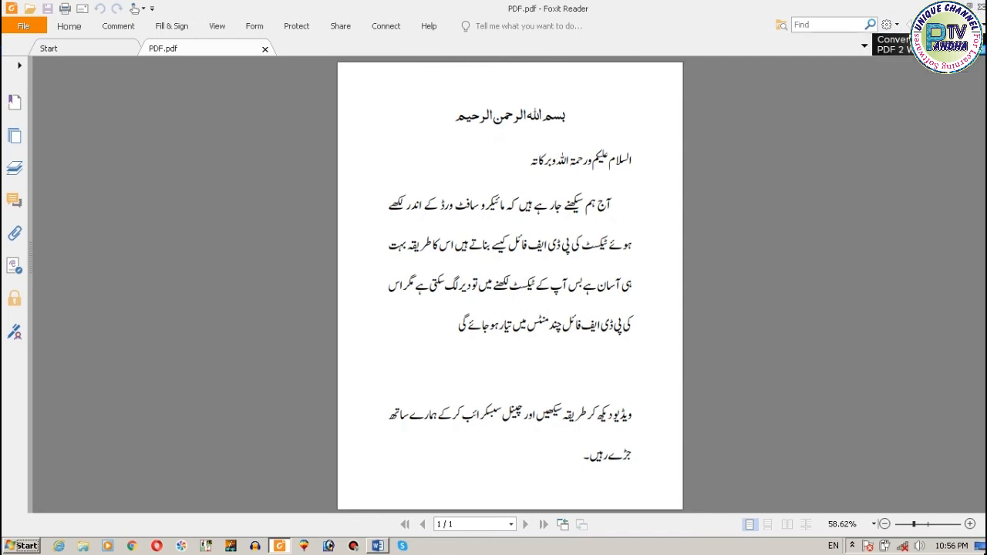
{"action": "left_click", "coordinate": [897, 24]}
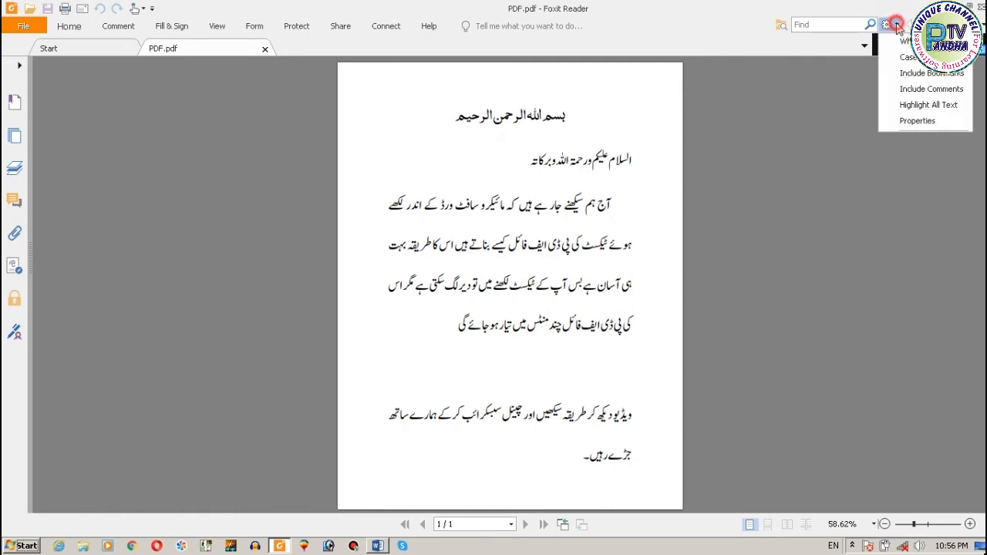
{"action": "left_click", "coordinate": [829, 49]}
{"action": "left_click", "coordinate": [865, 48]}
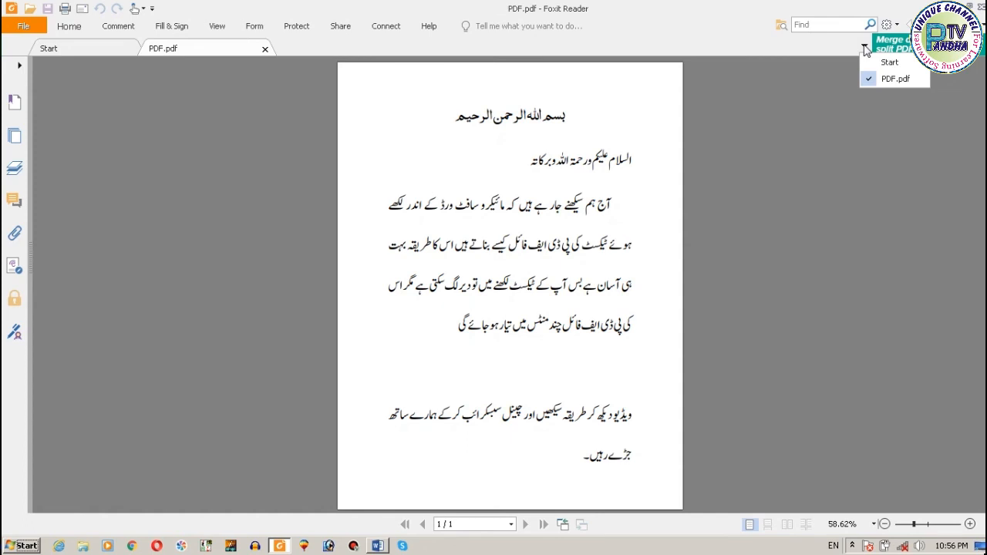
{"action": "left_click", "coordinate": [983, 26]}
{"action": "left_click", "coordinate": [983, 26]}
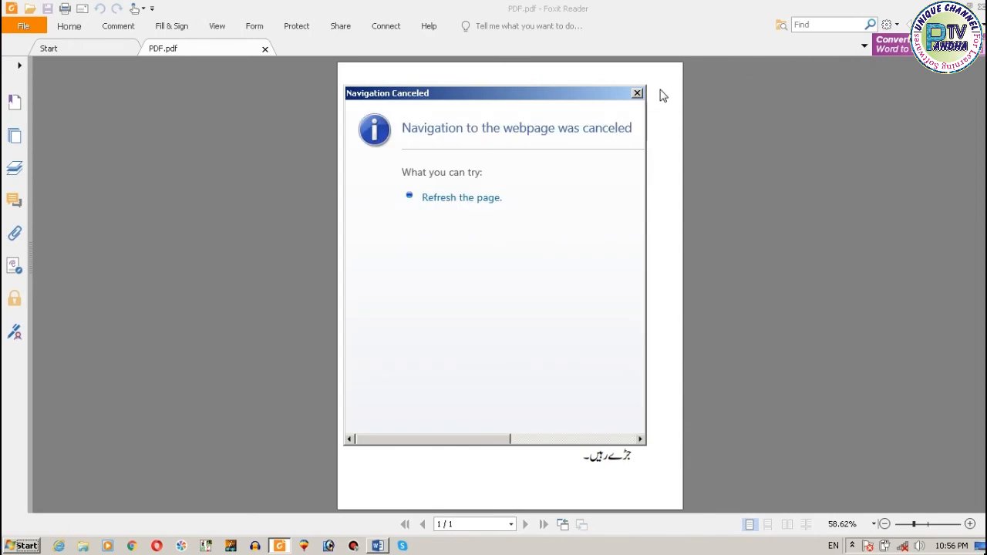
{"action": "left_click", "coordinate": [637, 93]}
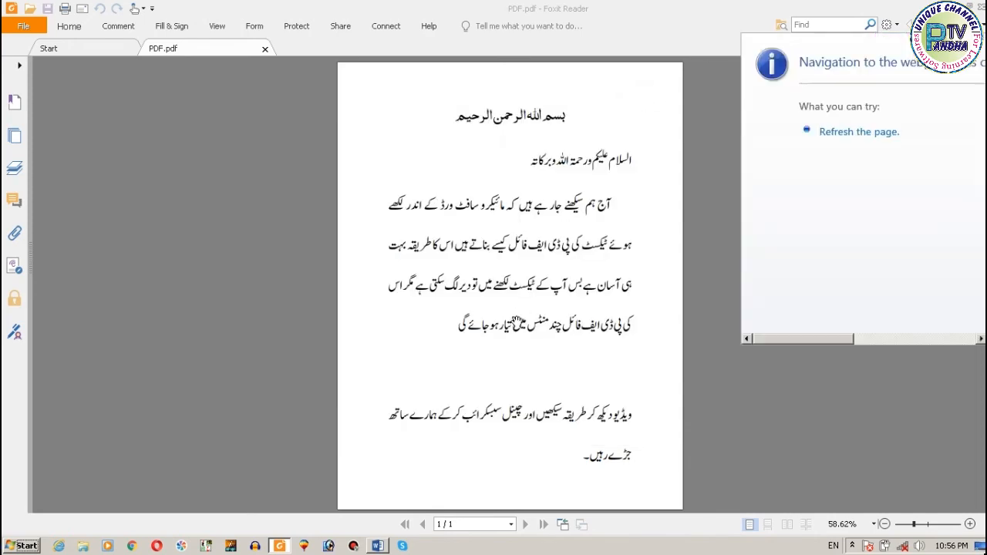